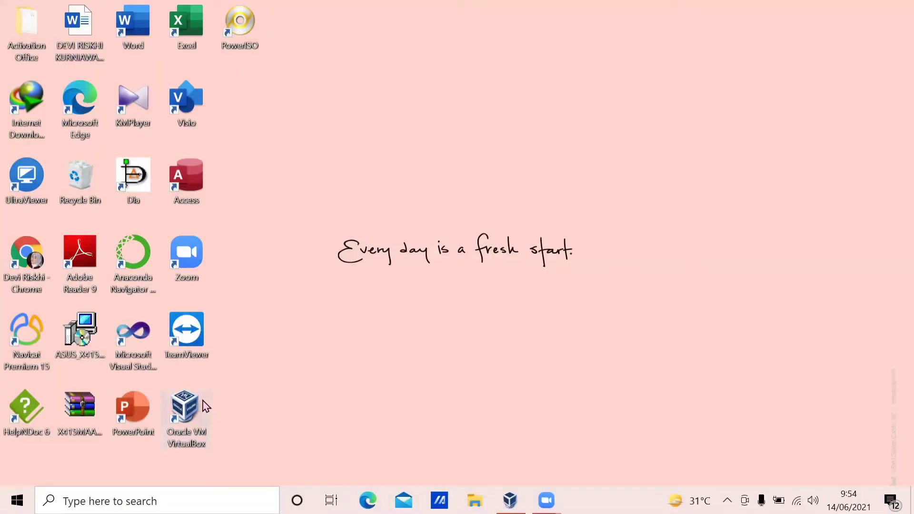
Step: Open Oracle VM VirtualBox and define a new virtual machine named Windows10, running Windows 10 (64-bit) with 2048 MB of memory
click(200, 408)
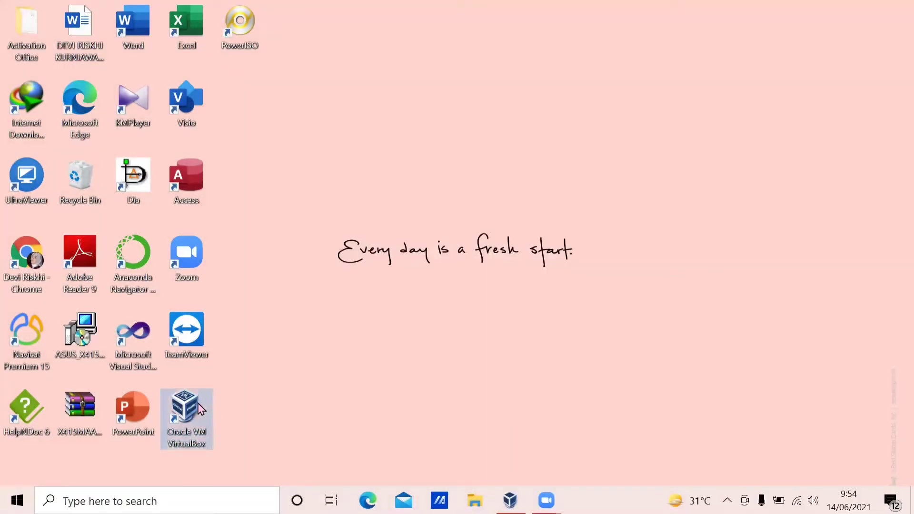
double_click(200, 409)
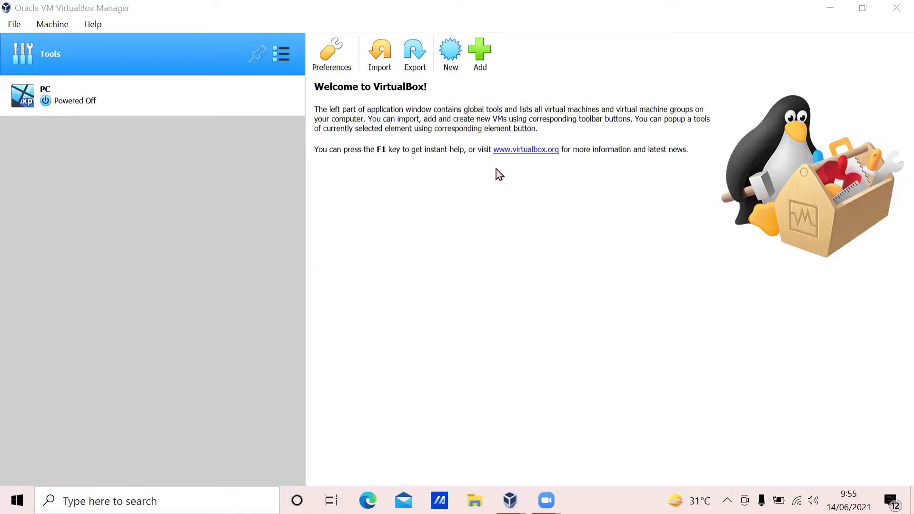
click(459, 49)
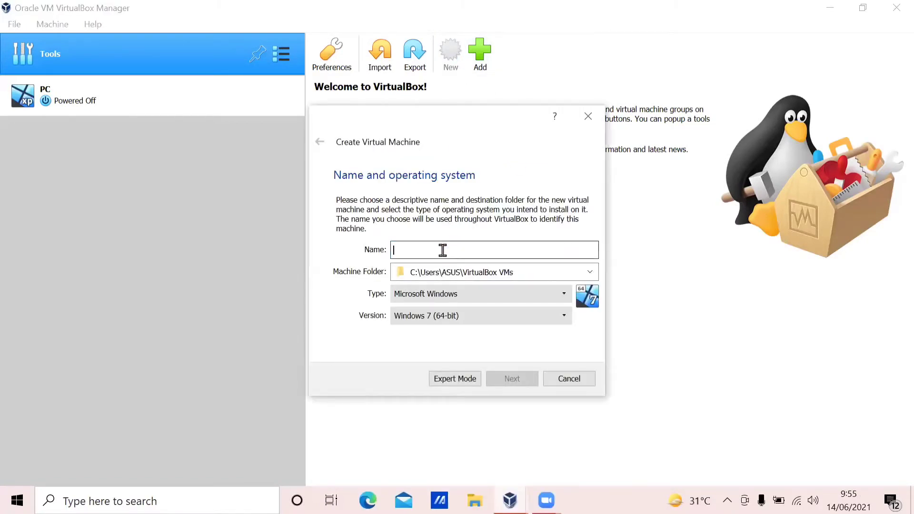
text(Wind)
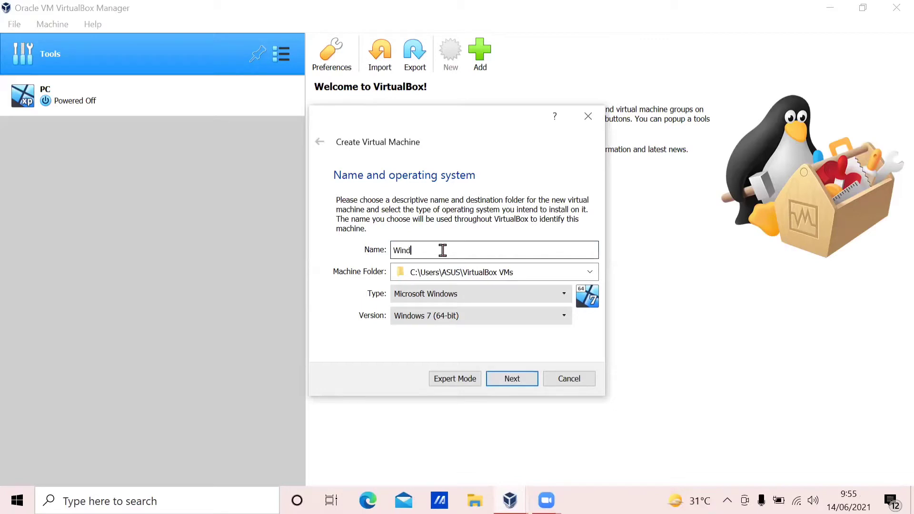
text(ows10)
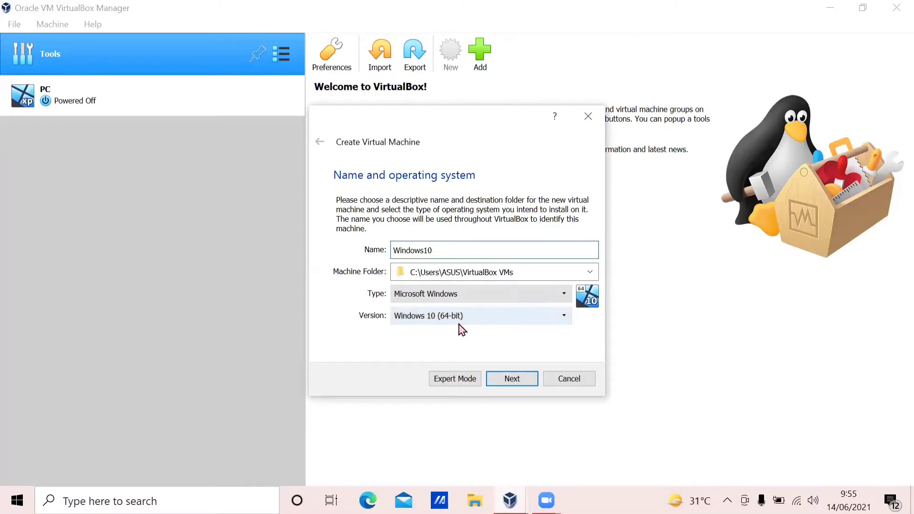
click(509, 378)
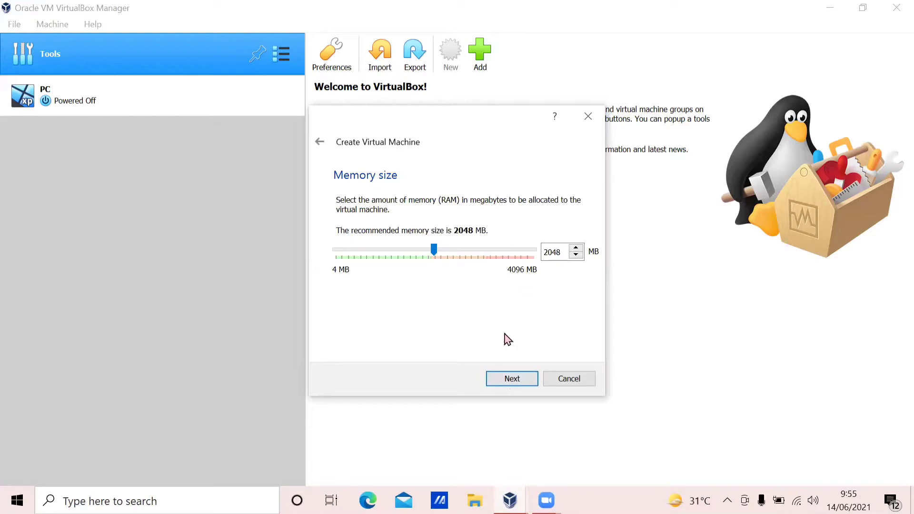
click(507, 386)
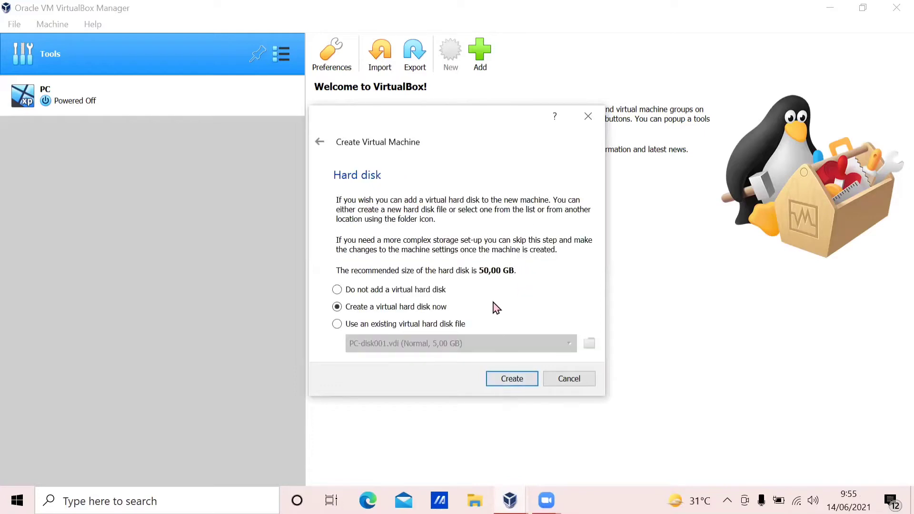
Step: Create a new virtual hard disk for the machine as a dynamically allocated VDI of 50 GB
click(520, 379)
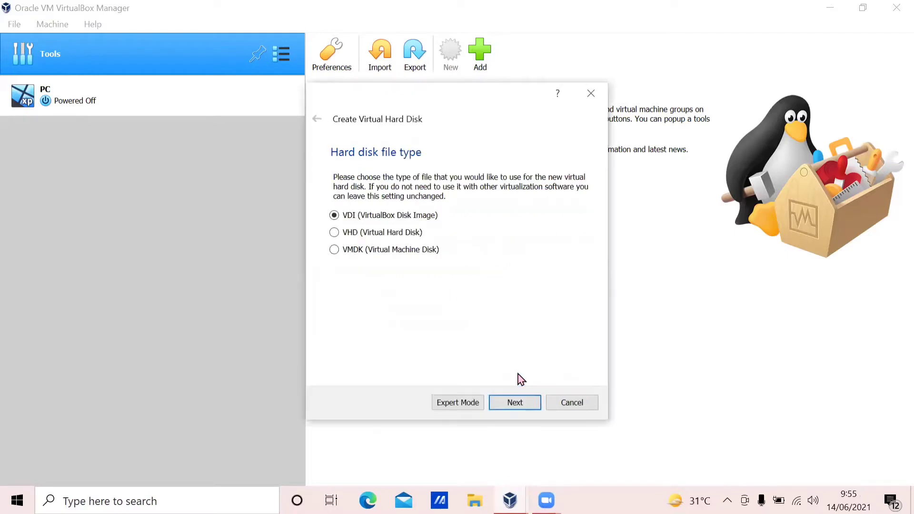
click(521, 406)
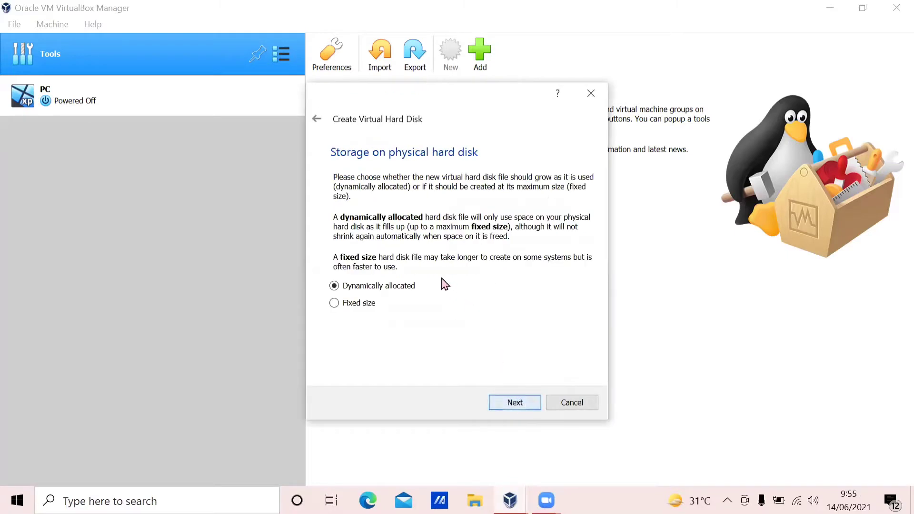
click(517, 405)
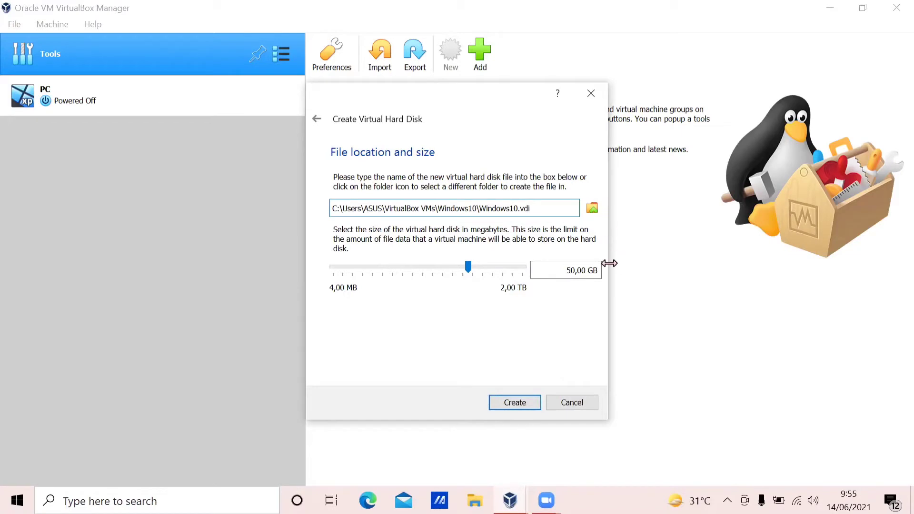
click(511, 403)
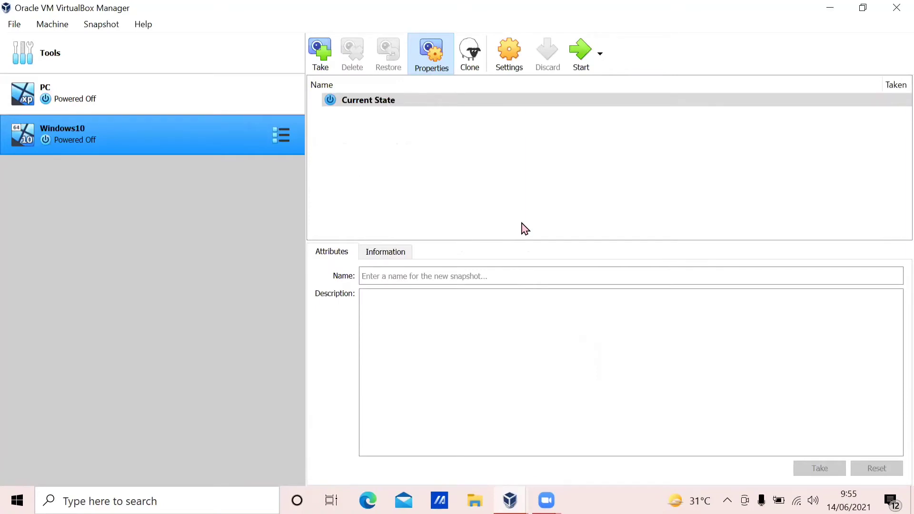
Step: Attach the disk image W10X64.20H2.ENU.APR28.2021 to the empty optical drive in the Windows10 machine's storage settings
click(519, 70)
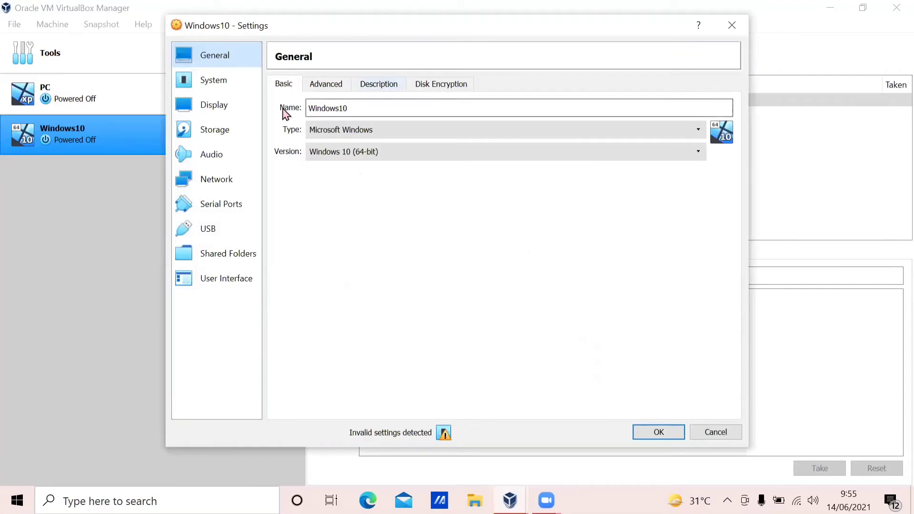
click(212, 130)
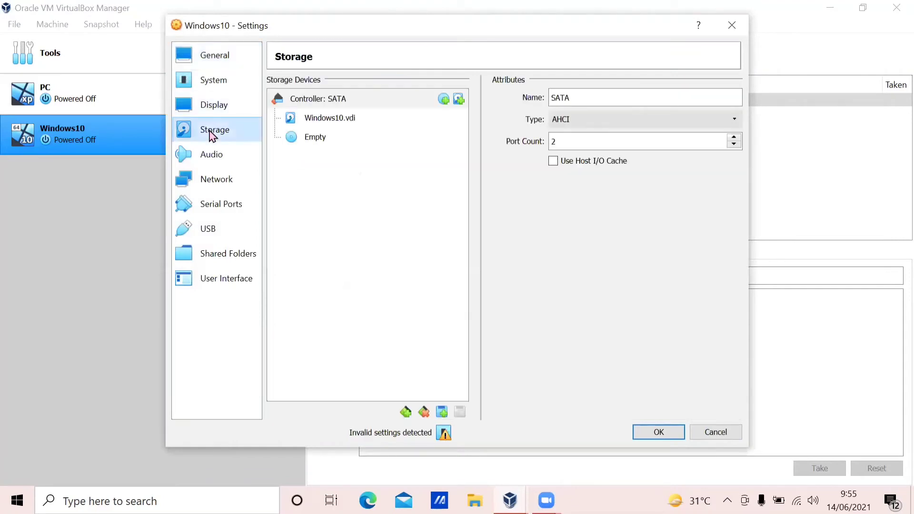
click(310, 140)
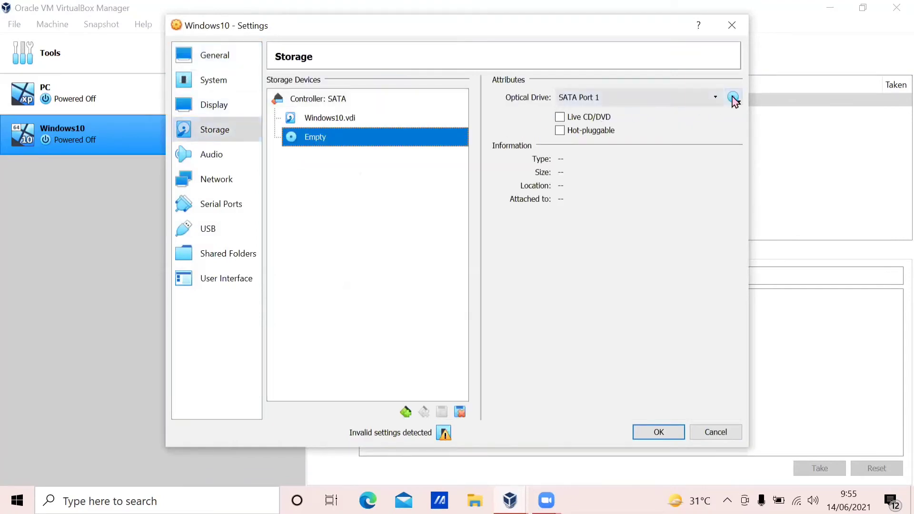
click(733, 99)
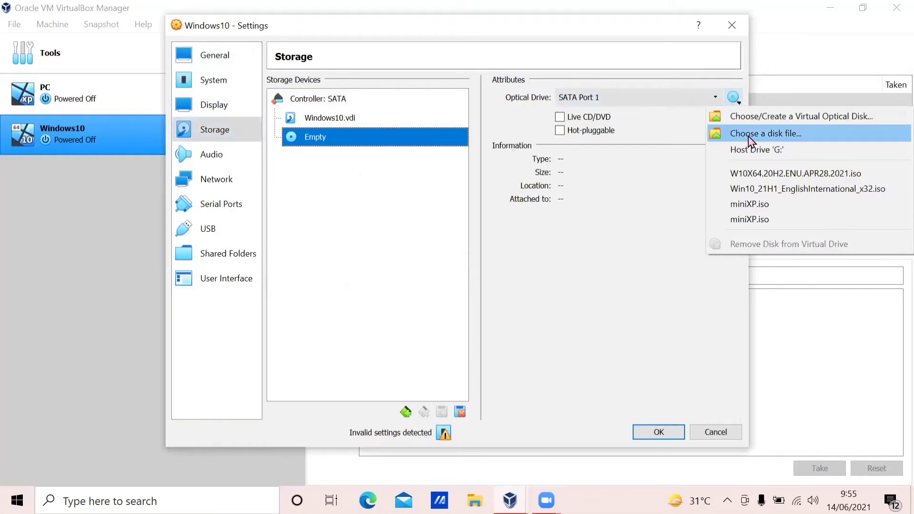
click(749, 138)
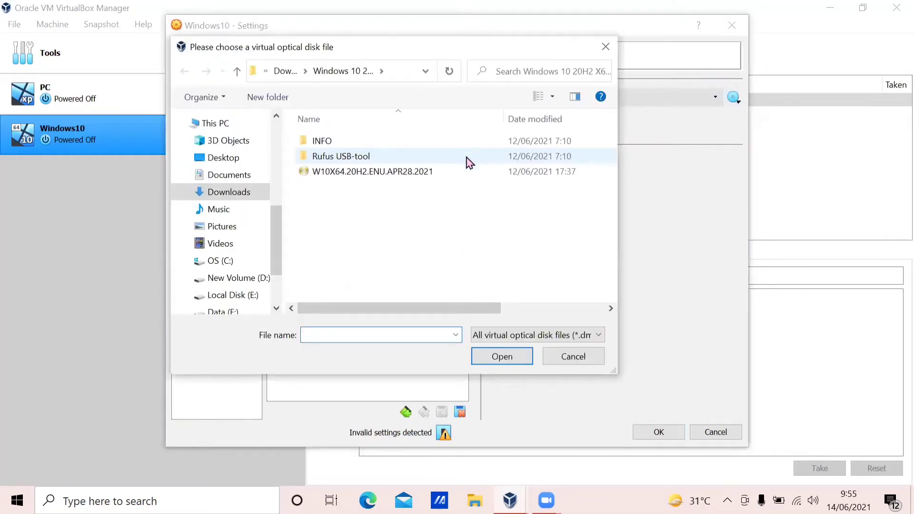
click(467, 182)
click(502, 360)
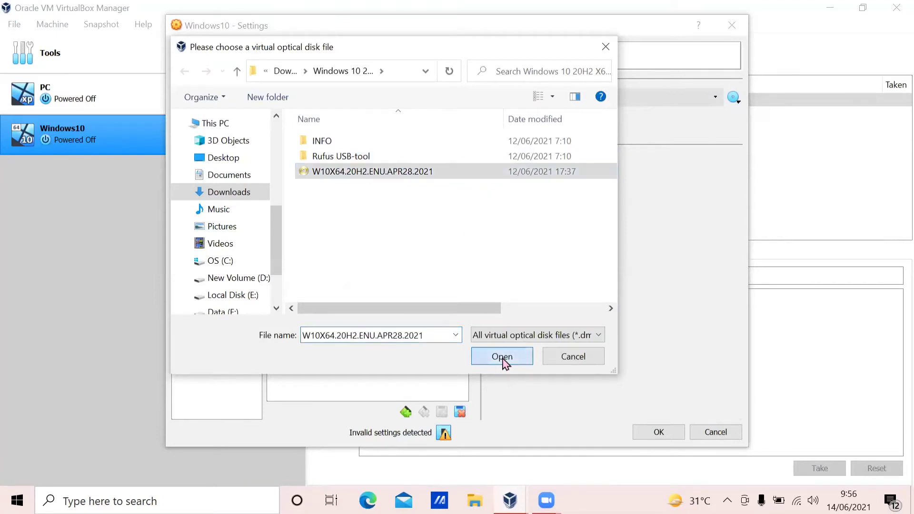
click(663, 433)
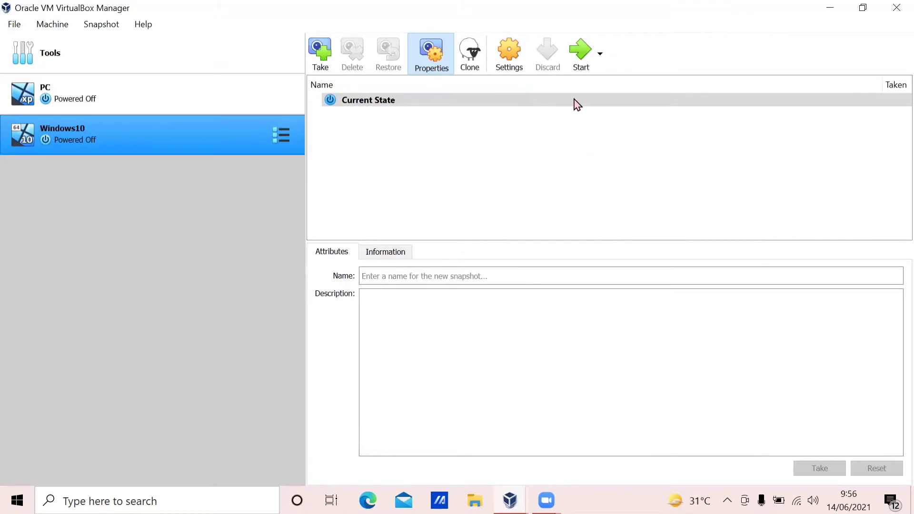
Step: Start the Windows10 virtual machine with W10X64.20H2.ENU.APR28.2021.iso as the start-up disk
click(585, 54)
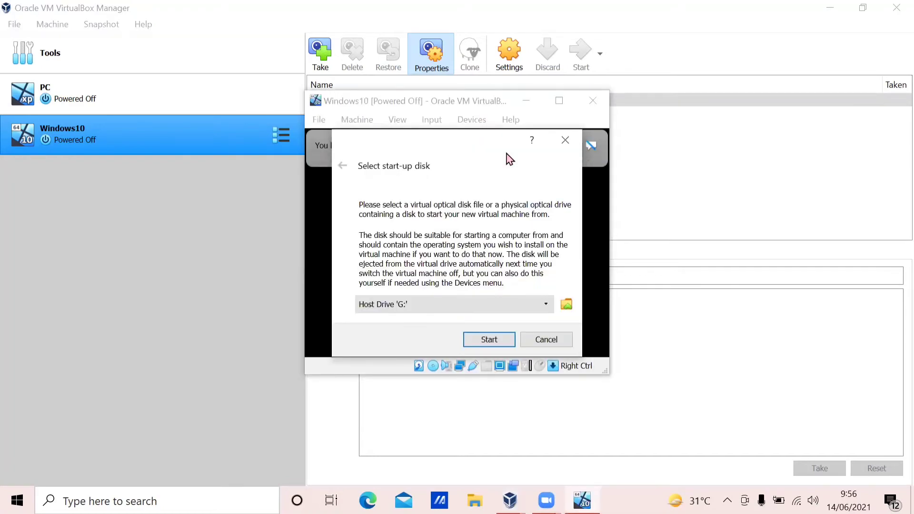
click(566, 305)
click(467, 275)
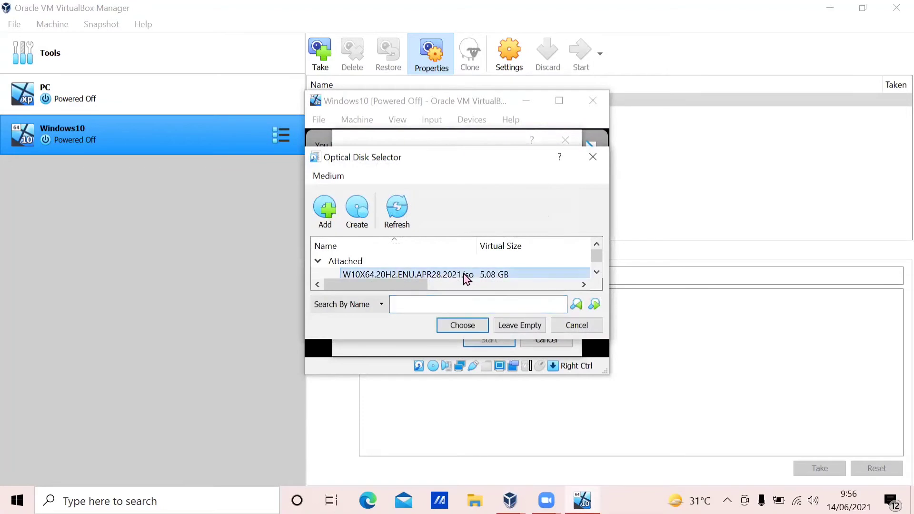
click(460, 325)
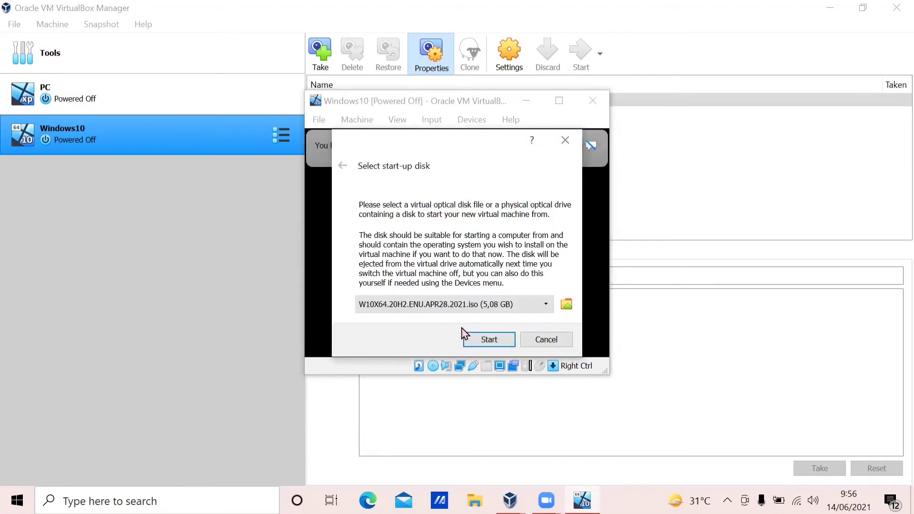
click(485, 340)
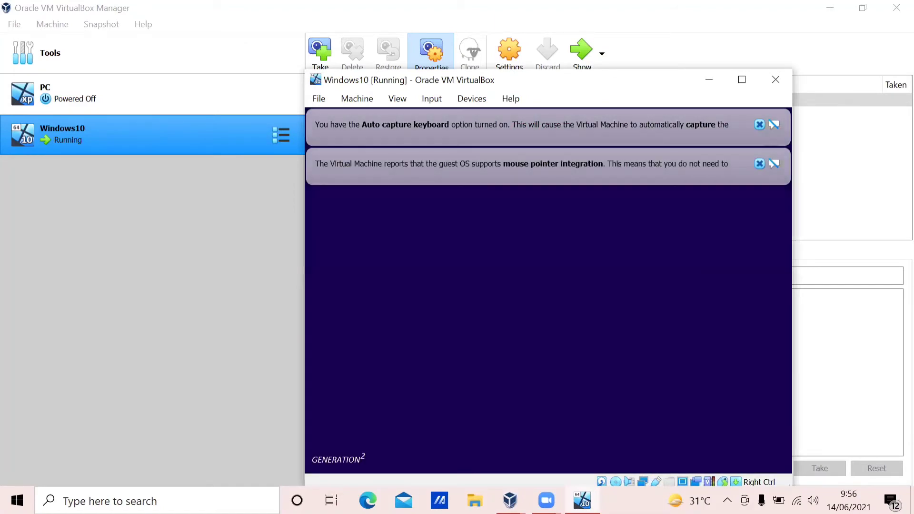
Step: Begin the Windows installation with English (United States) and the US keyboard, and accept the license terms
drag(616, 85, 542, 64)
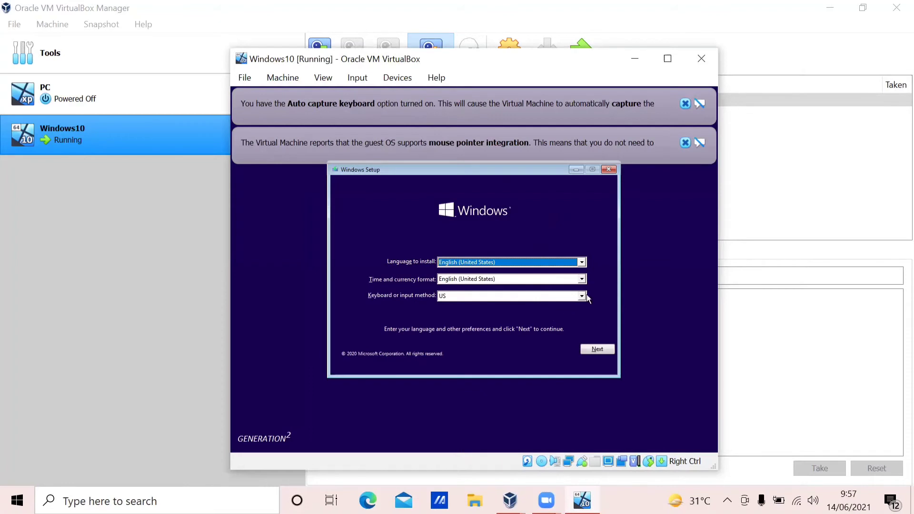
click(587, 352)
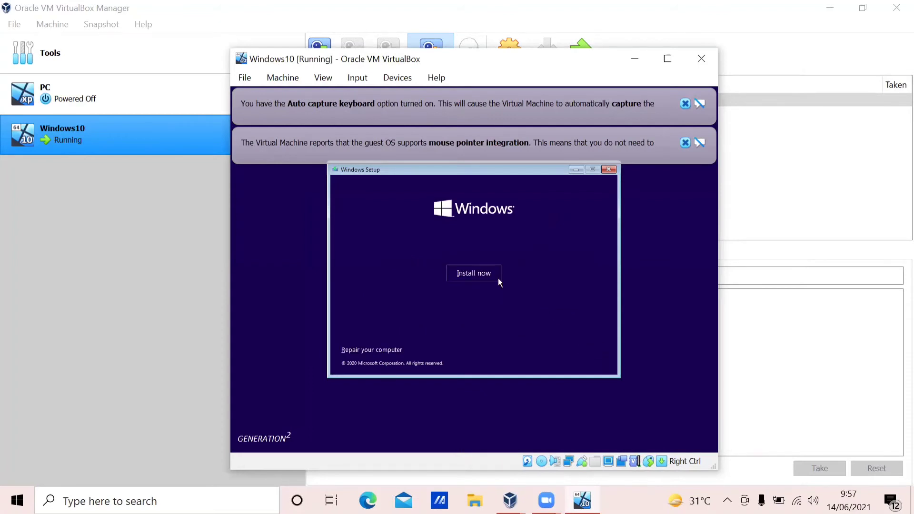
click(480, 271)
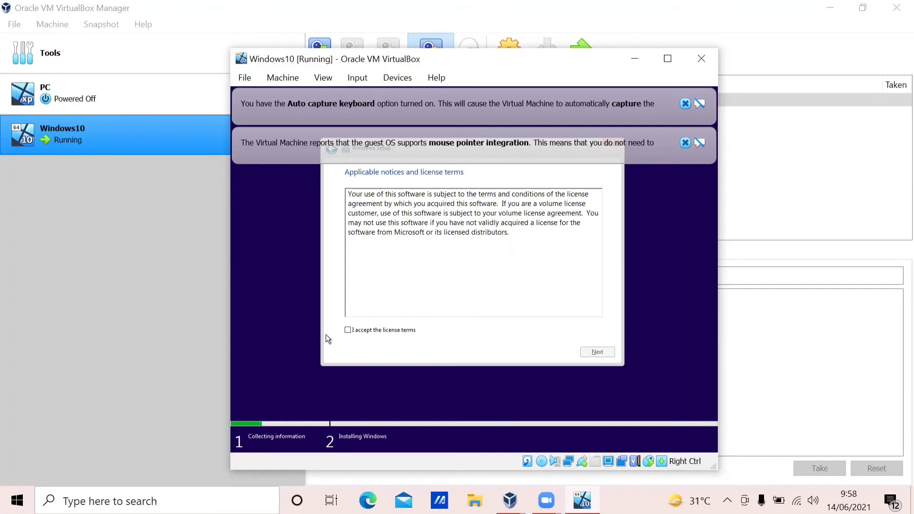
click(348, 331)
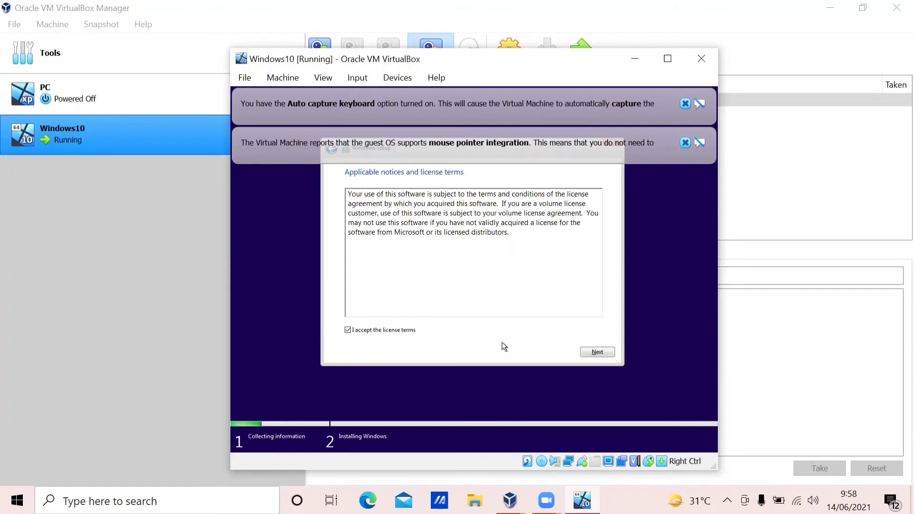
click(598, 352)
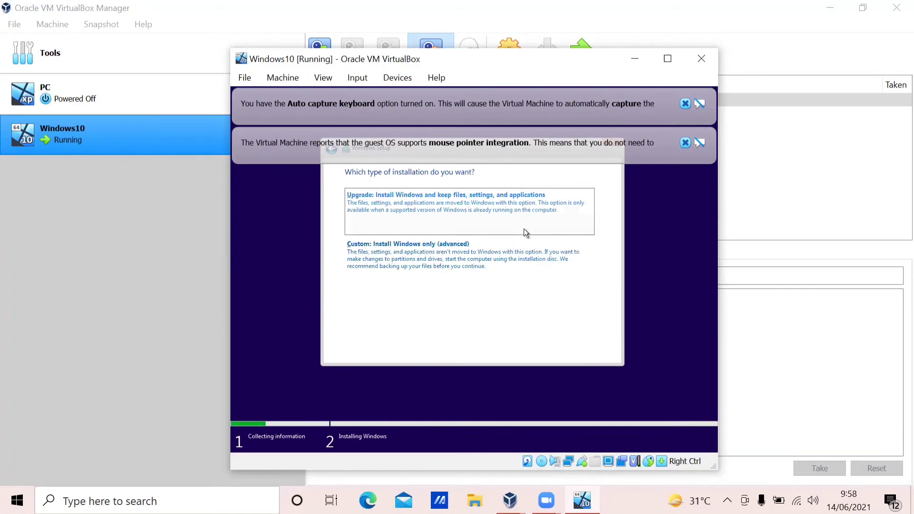
Step: Run a custom Windows installation on Drive 0 Unallocated Space and proceed through the initial setup to the account page
click(514, 259)
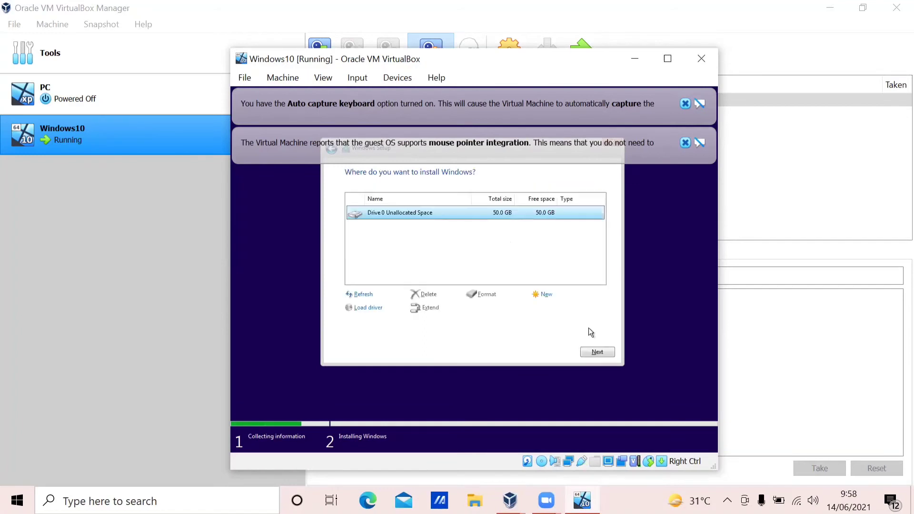
click(594, 354)
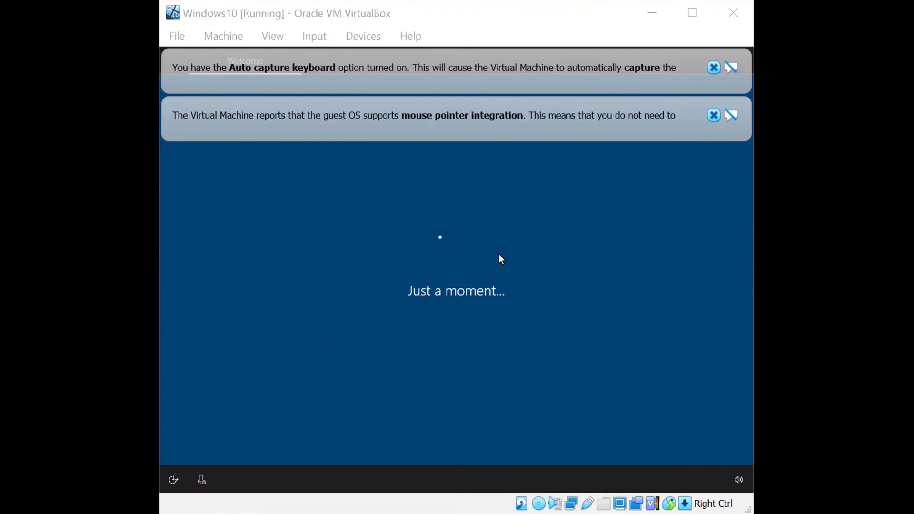
click(695, 441)
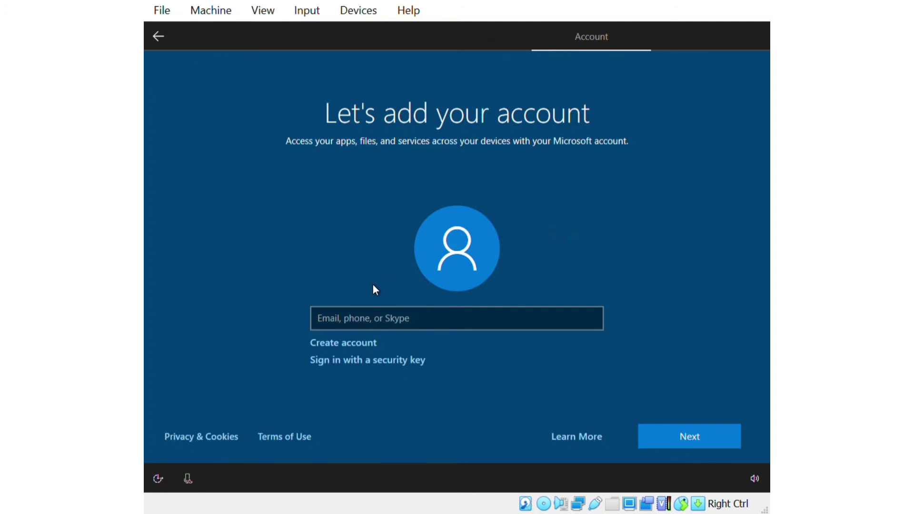
click(369, 318)
text(gggggggggggg)
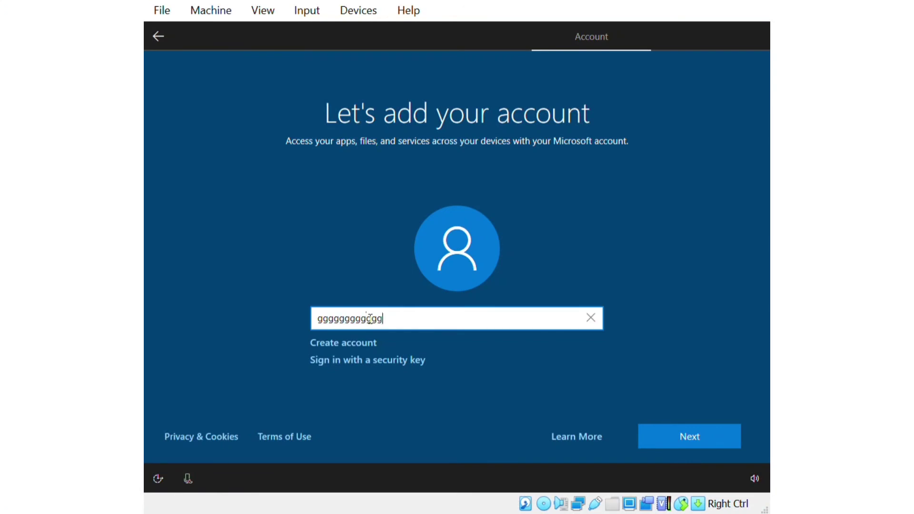
text(gggggggggggggggggggg)
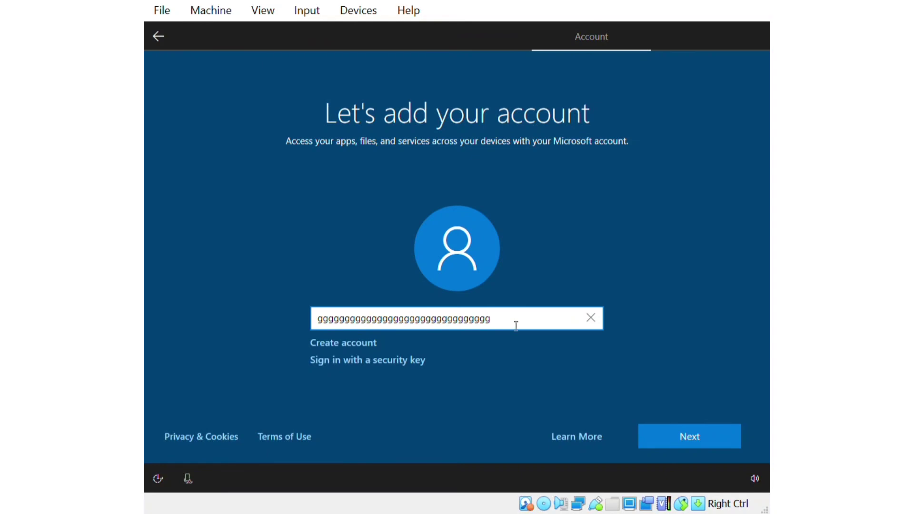
click(587, 321)
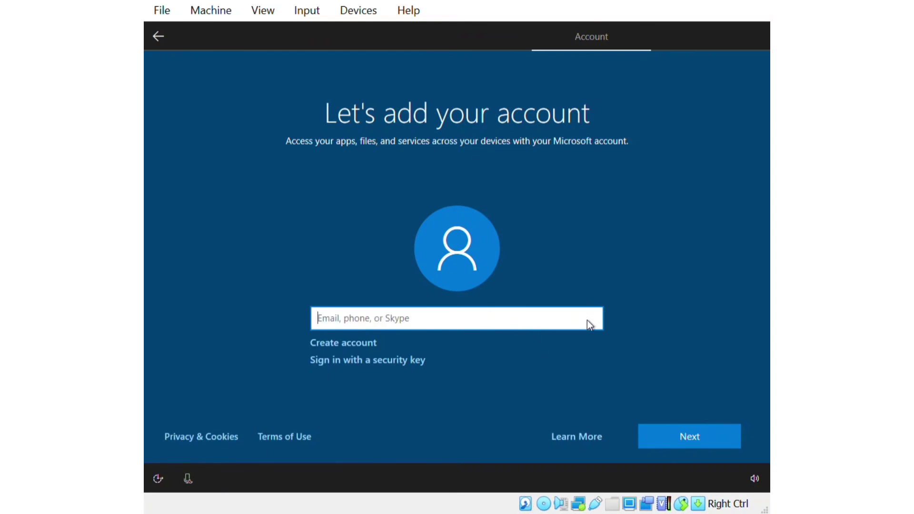